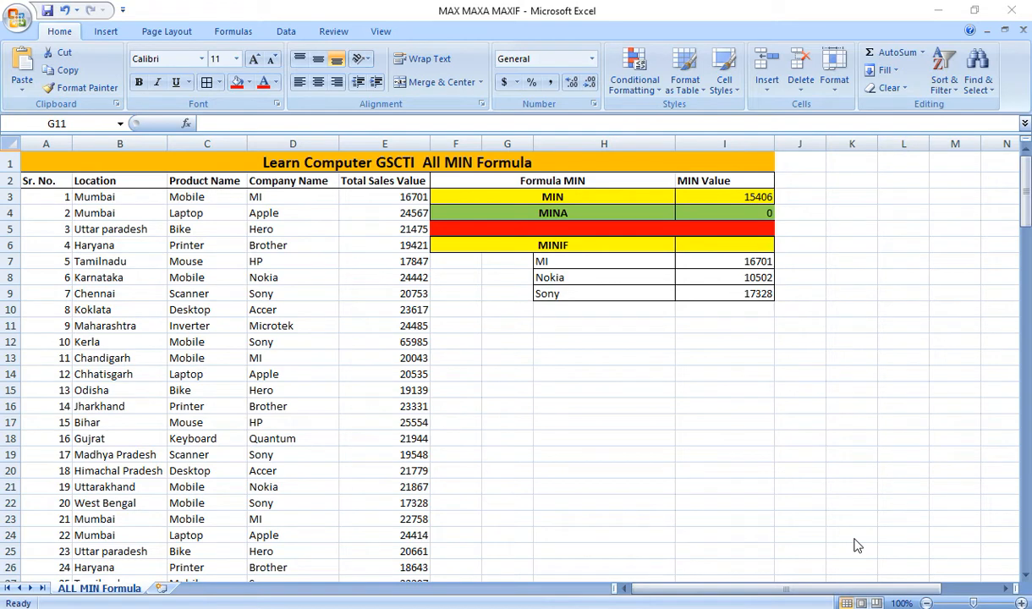
- Clear the existing MIN and MINA results in cells I3:I4
{"action": "left_click", "coordinate": [736, 199]}
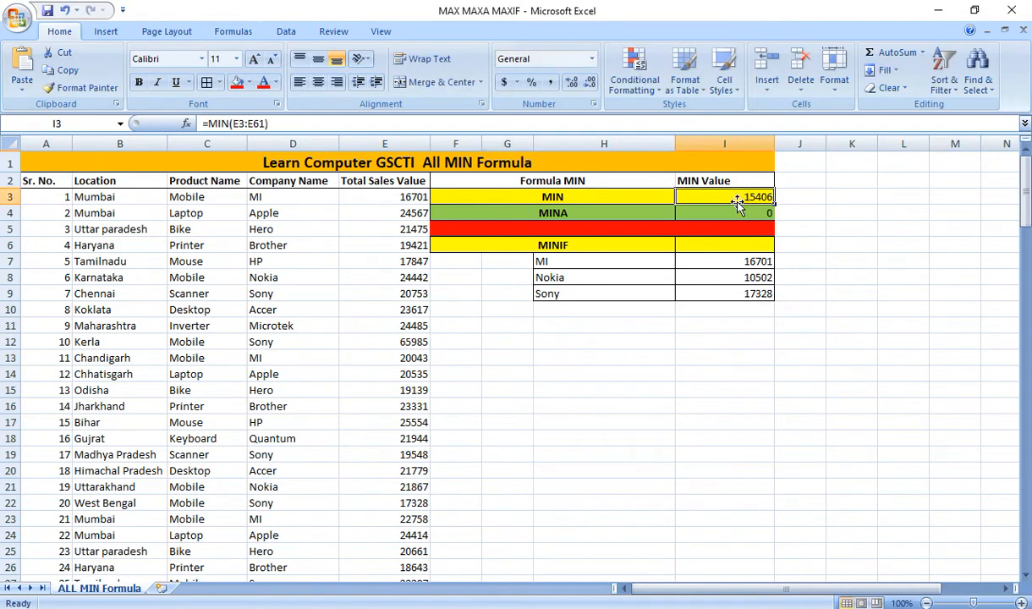
{"action": "key", "text": "shift+Down"}
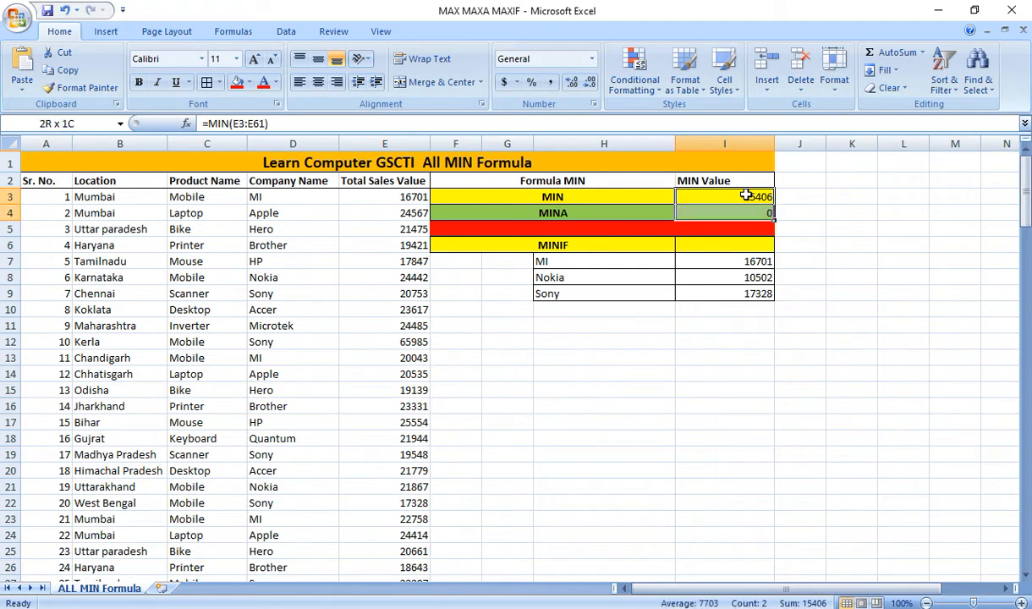
{"action": "key", "text": "Delete"}
{"action": "key", "text": "Up"}
{"action": "key", "text": "Down"}
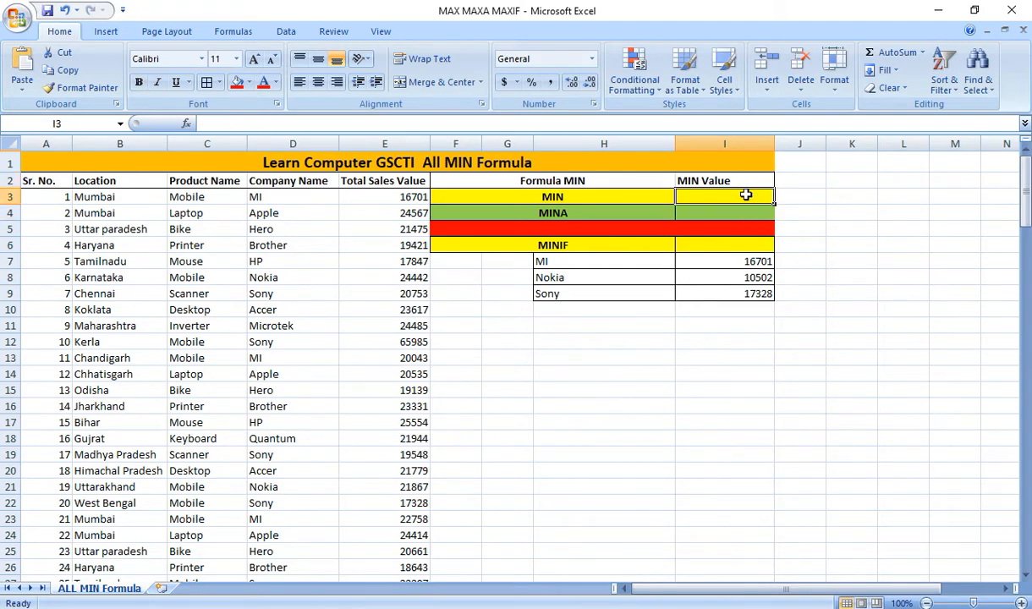
- Enter =MIN(E3:E61) in I3 to find the lowest total sales value
{"action": "type", "text": "=MIN("}
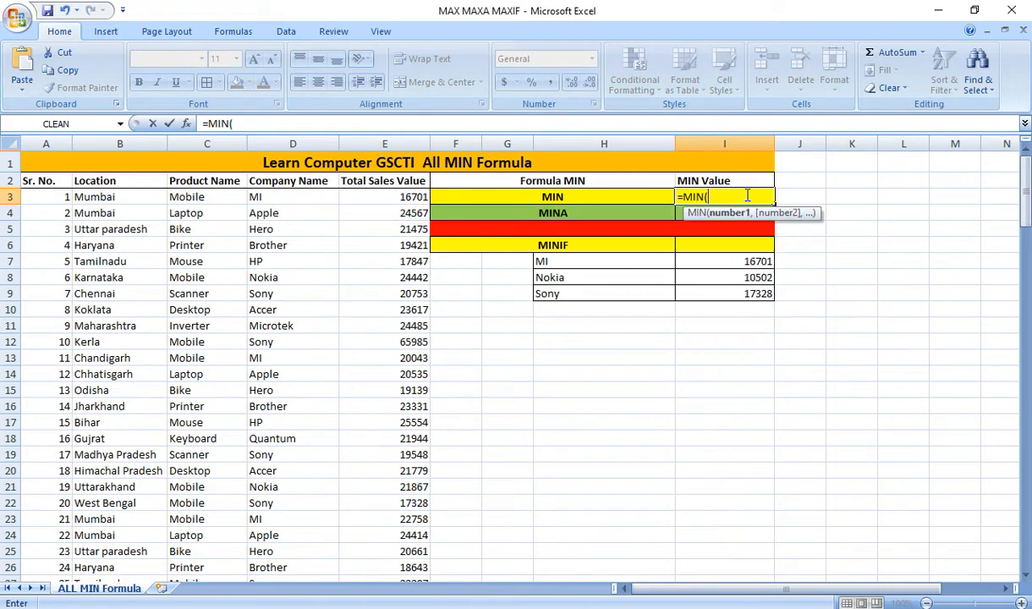
{"action": "left_click", "coordinate": [385, 197]}
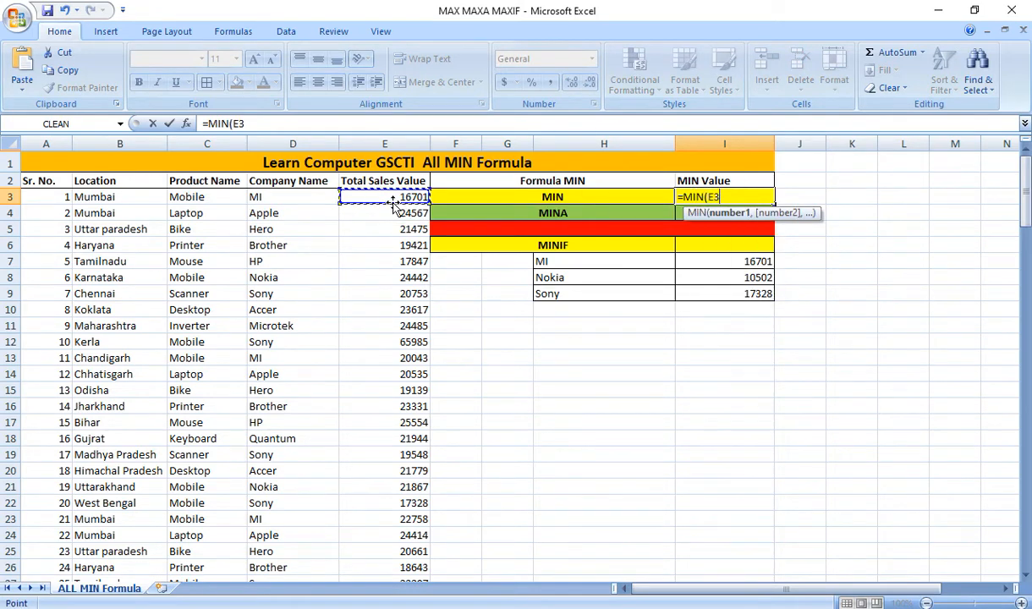
{"action": "key", "text": "ctrl+shift+Down"}
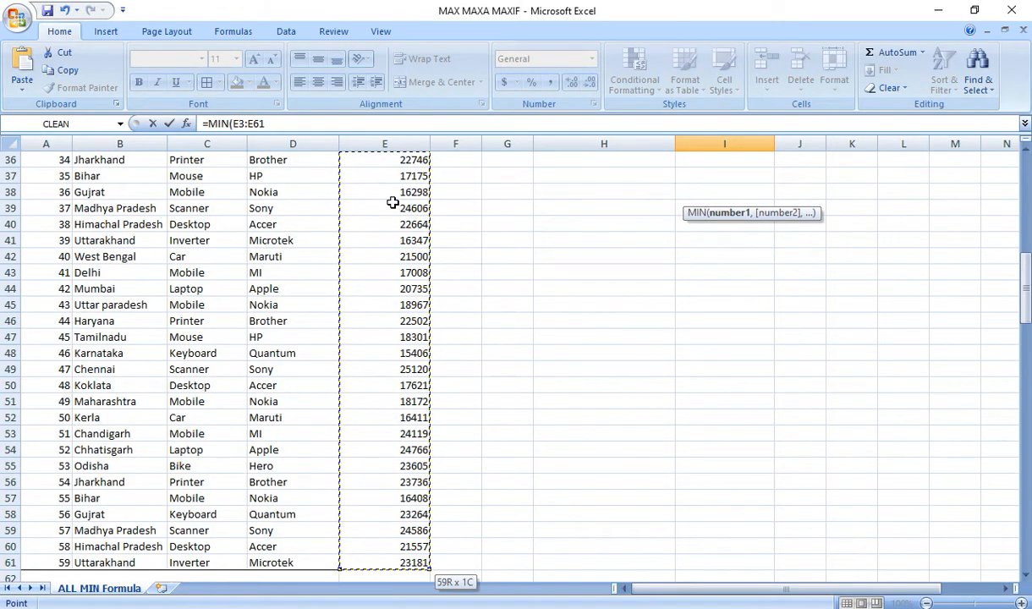
{"action": "type", "text": ")"}
{"action": "key", "text": "Return"}
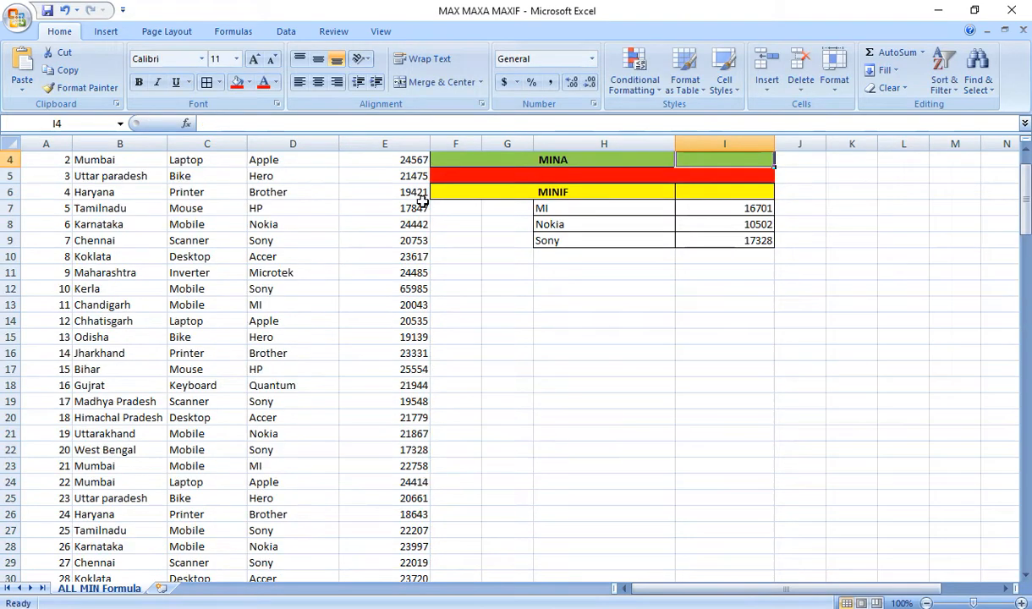
- Enter =MINA(E66:E85) in I4, using the sales values of the MINA Formula table
{"action": "scroll", "coordinate": [602, 228], "scroll_direction": "up", "scroll_amount": 1}
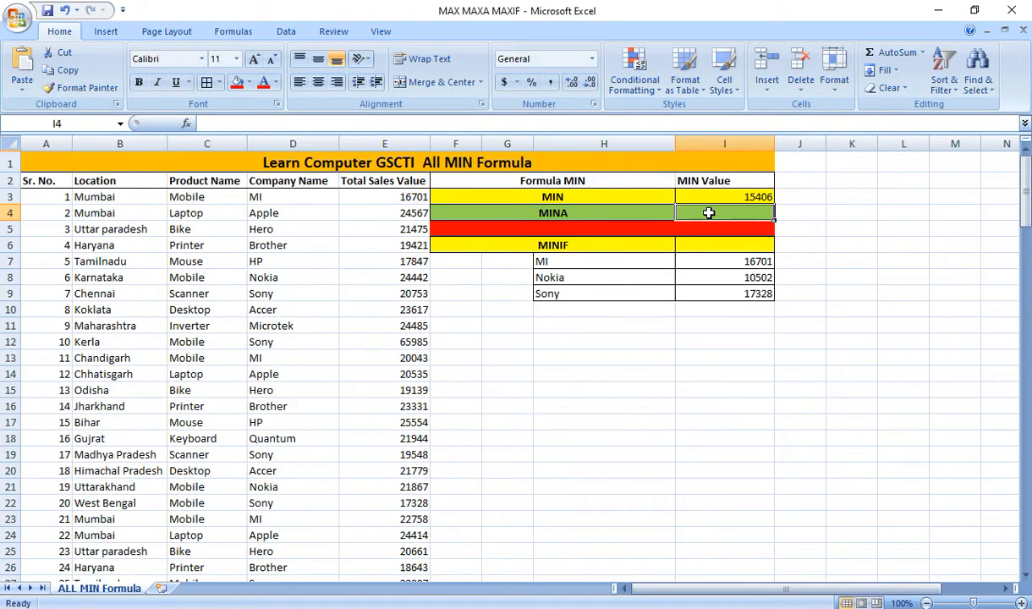
{"action": "type", "text": "="}
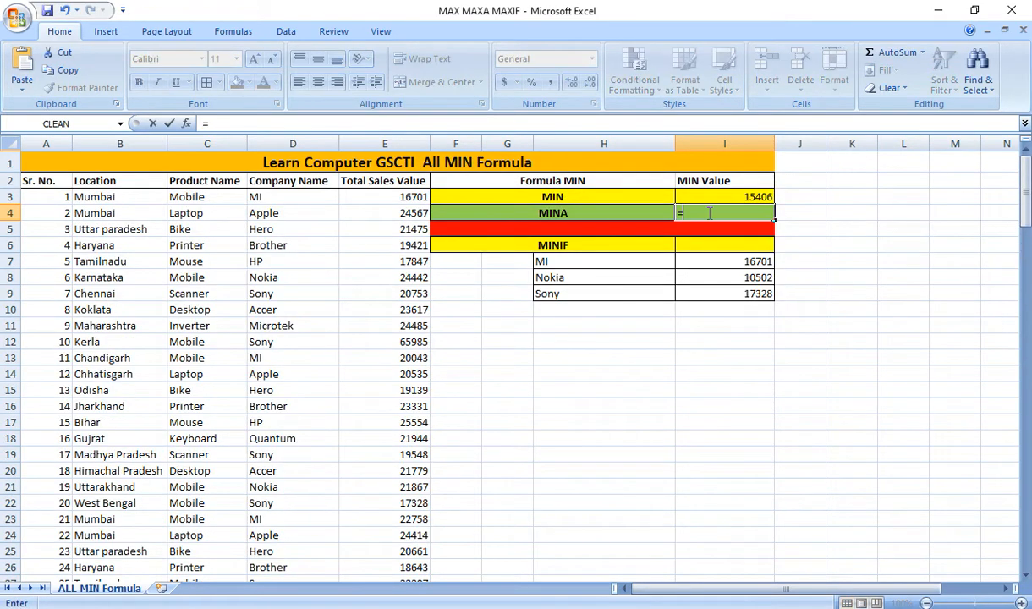
{"action": "type", "text": "MIN"}
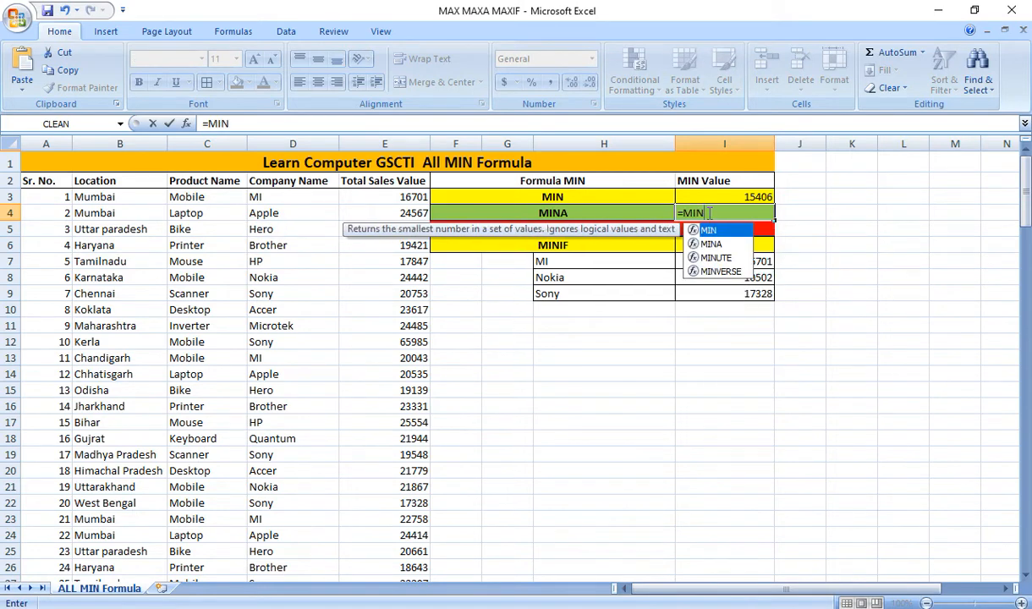
{"action": "type", "text": "A("}
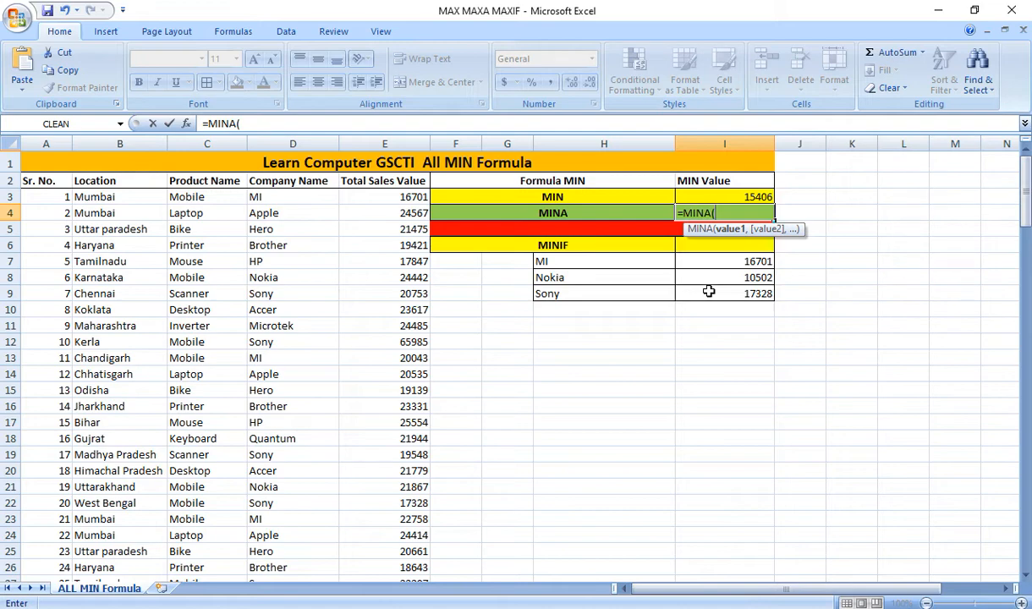
{"action": "scroll", "coordinate": [704, 270], "scroll_direction": "down", "scroll_amount": 14}
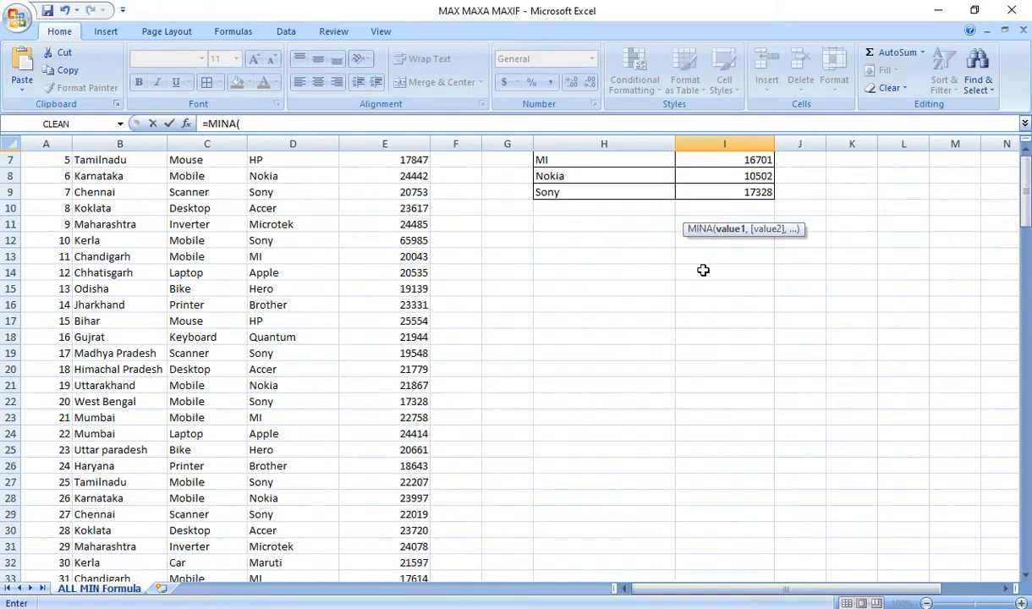
{"action": "scroll", "coordinate": [606, 298], "scroll_direction": "down", "scroll_amount": 10}
{"action": "scroll", "coordinate": [419, 258], "scroll_direction": "up", "scroll_amount": 4}
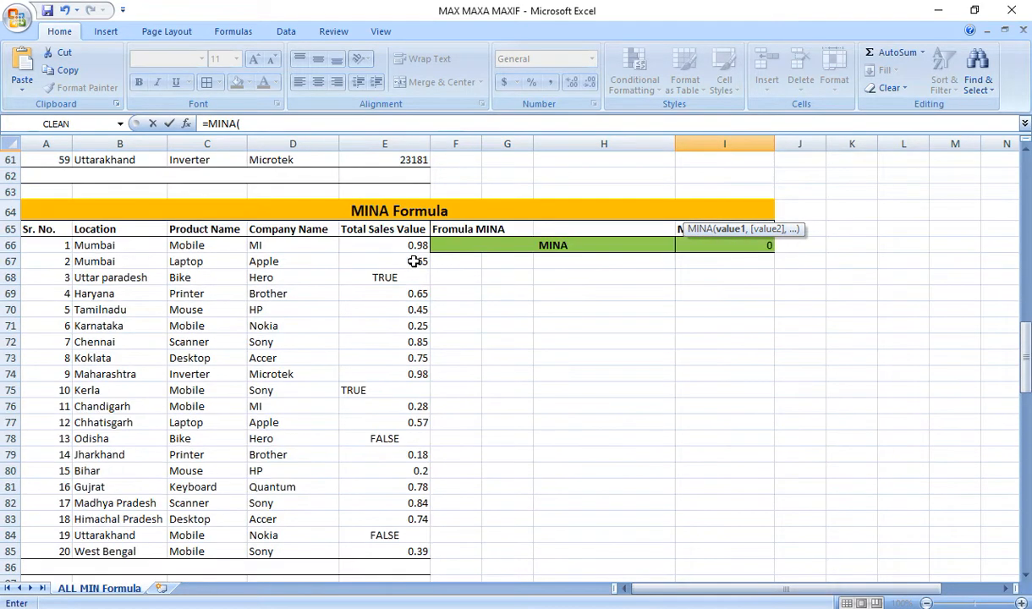
{"action": "left_click", "coordinate": [397, 251]}
{"action": "key", "text": "shift+Down"}
{"action": "key", "text": "shift+Down"}
{"action": "key", "text": "shift+Down"}
{"action": "key", "text": "shift+Down"}
{"action": "key", "text": "shift+Down"}
{"action": "key", "text": "shift+Down"}
{"action": "key", "text": "shift+Down"}
{"action": "key", "text": "shift+Down"}
{"action": "key", "text": "shift+Down"}
{"action": "key", "text": "shift+Down"}
{"action": "key", "text": "shift+Down"}
{"action": "key", "text": "shift+Down"}
{"action": "key", "text": "shift+Down"}
{"action": "key", "text": "shift+Down"}
{"action": "key", "text": "shift+Down"}
{"action": "key", "text": "shift+Down"}
{"action": "key", "text": "shift+Down"}
{"action": "key", "text": "shift+Down"}
{"action": "key", "text": "shift+Down"}
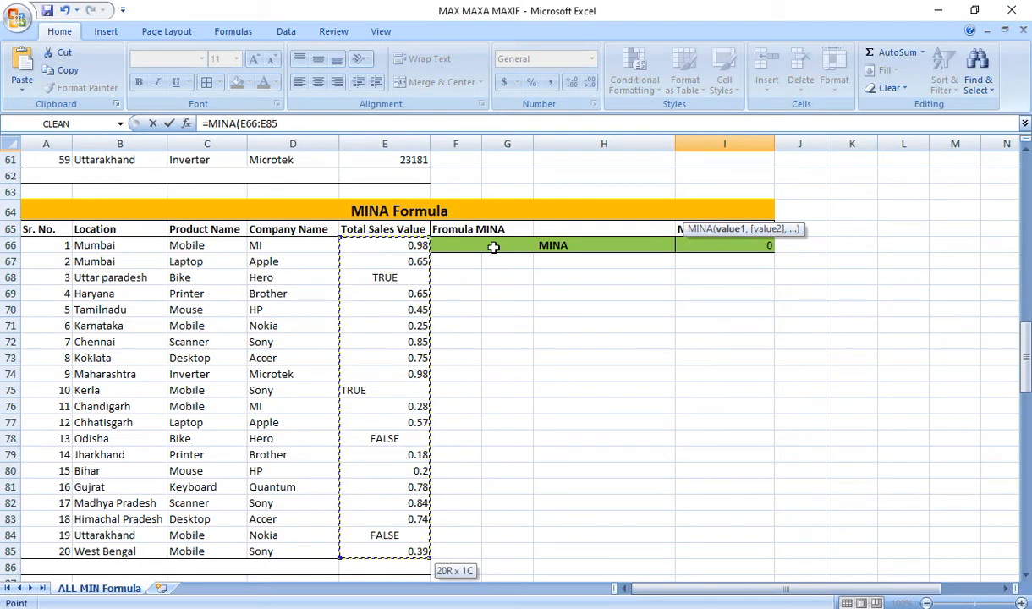
{"action": "type", "text": ")"}
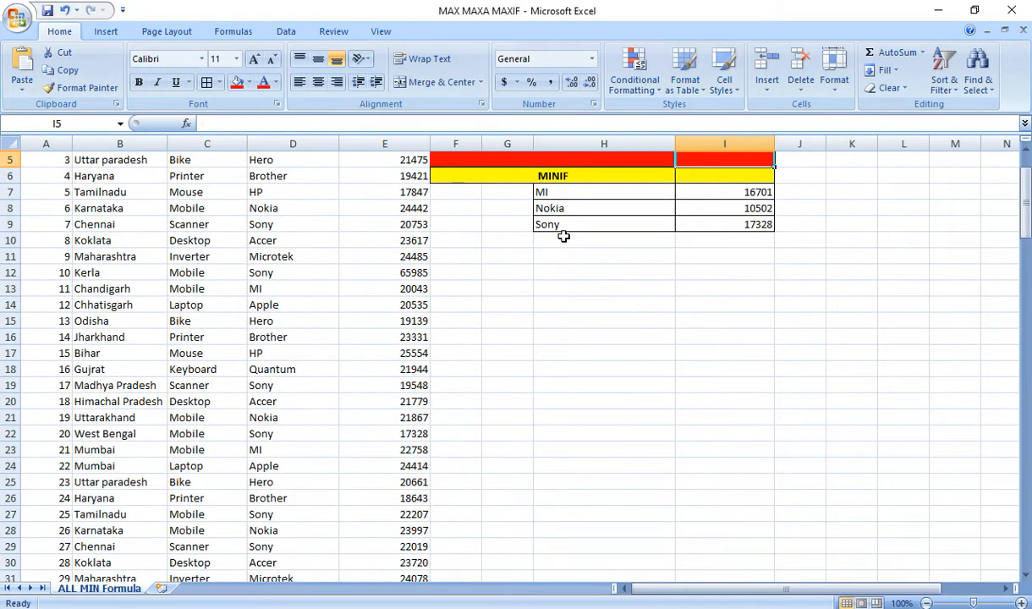
- Examine the formula in the MINA Value cell I66 against the MINA table's sales column
{"action": "scroll", "coordinate": [563, 236], "scroll_direction": "down", "scroll_amount": 20}
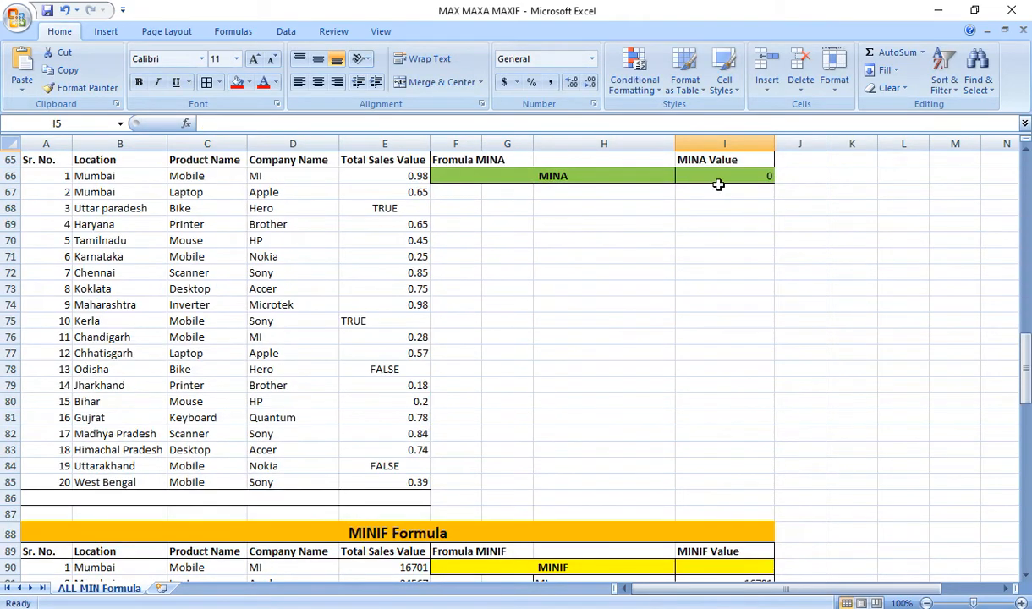
{"action": "left_click", "coordinate": [718, 184]}
{"action": "scroll", "coordinate": [641, 296], "scroll_direction": "up", "scroll_amount": 2}
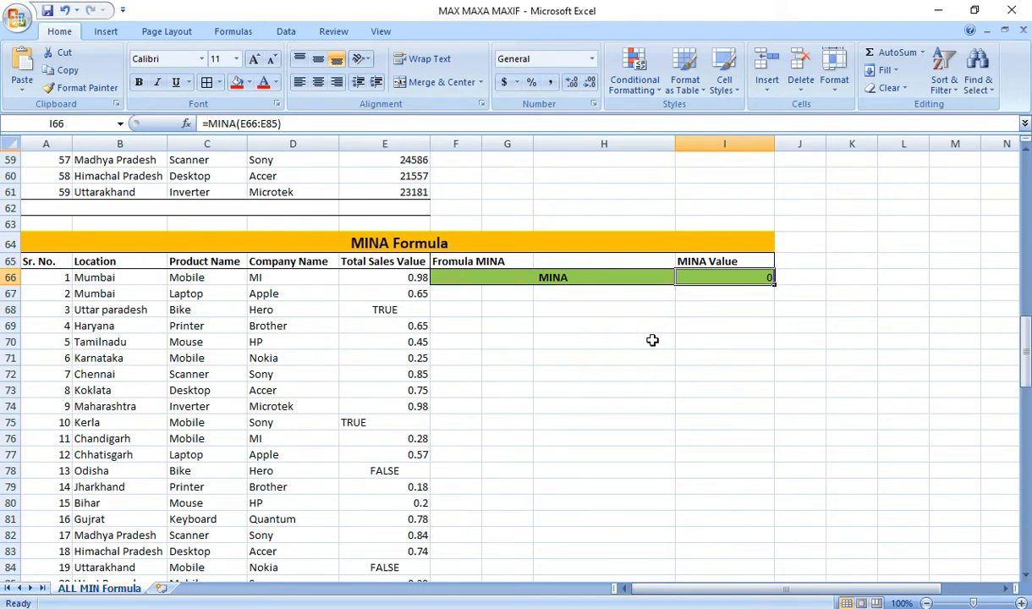
- Clear the MINIF results for MI, Nokia and Sony in cells I7:I9
{"action": "scroll", "coordinate": [652, 340], "scroll_direction": "up", "scroll_amount": 19}
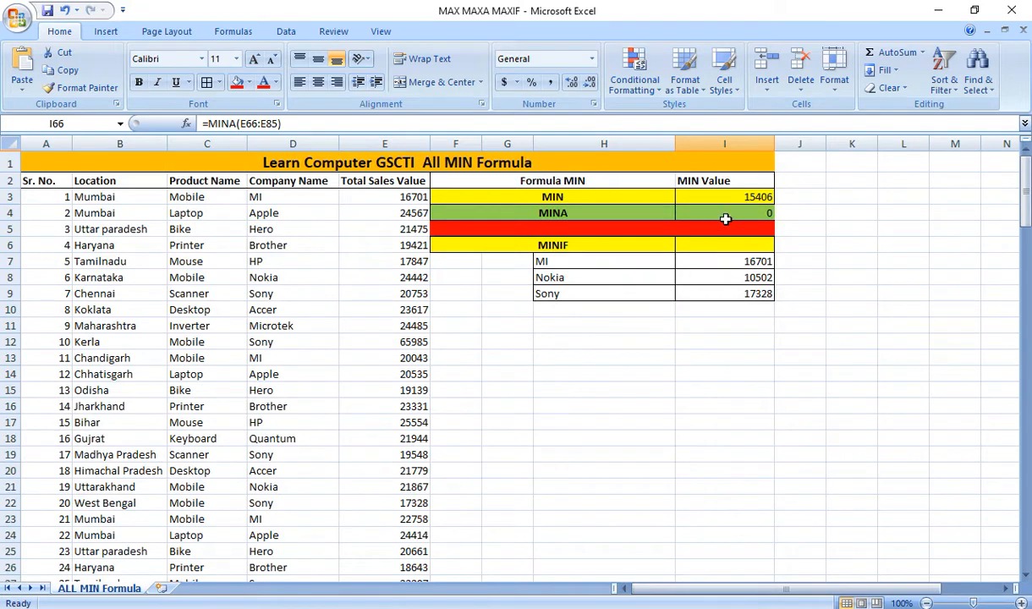
{"action": "left_click", "coordinate": [725, 261]}
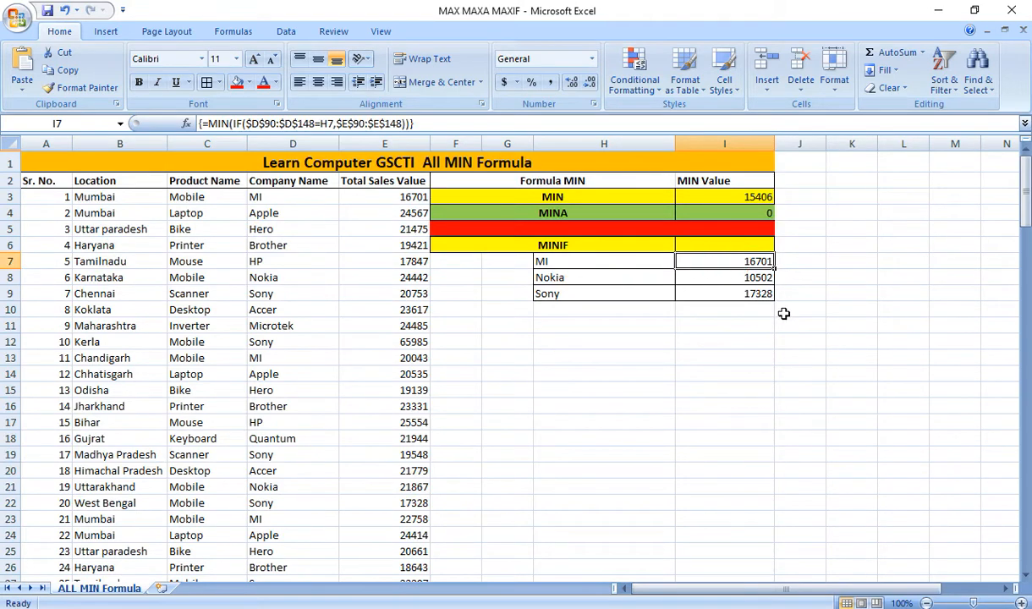
{"action": "key", "text": "shift+Down"}
{"action": "key", "text": "shift+Down"}
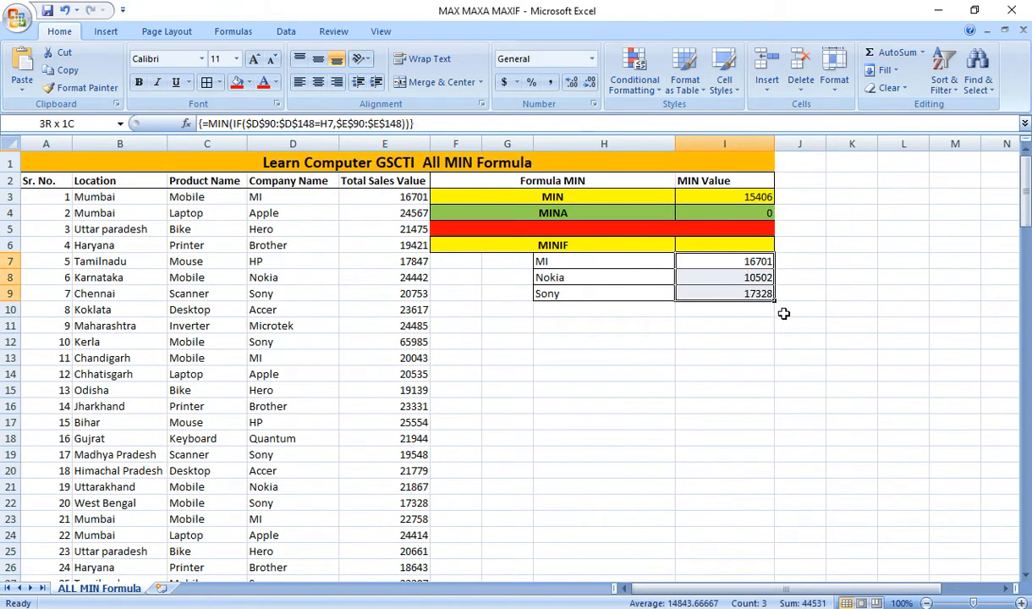
{"action": "key", "text": "Delete"}
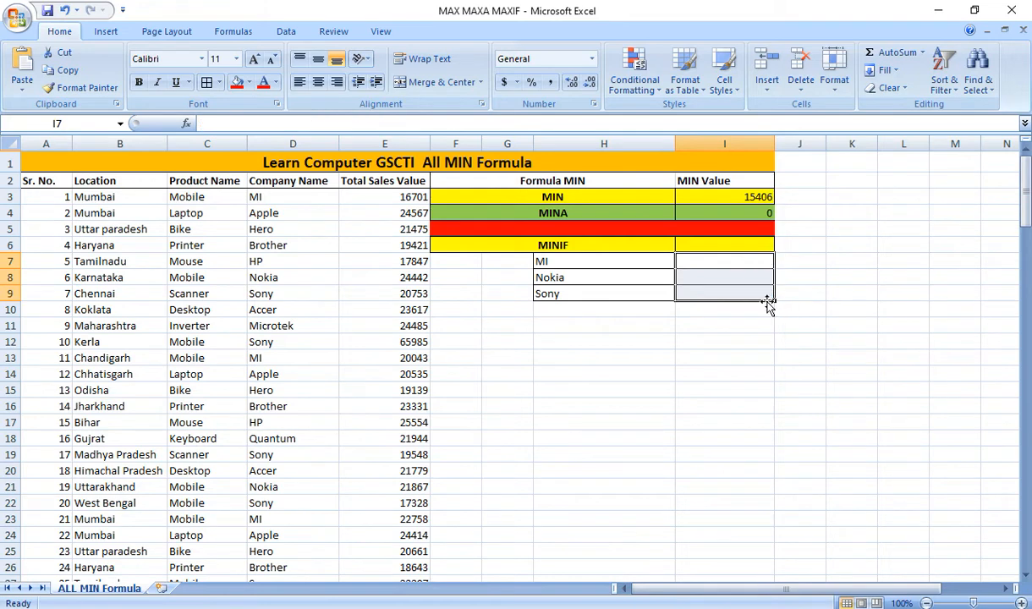
- Begin a MIN(IF( formula in I7 that tests the company names in $D$90:$D$148 for equality with H7
{"action": "left_click", "coordinate": [713, 261]}
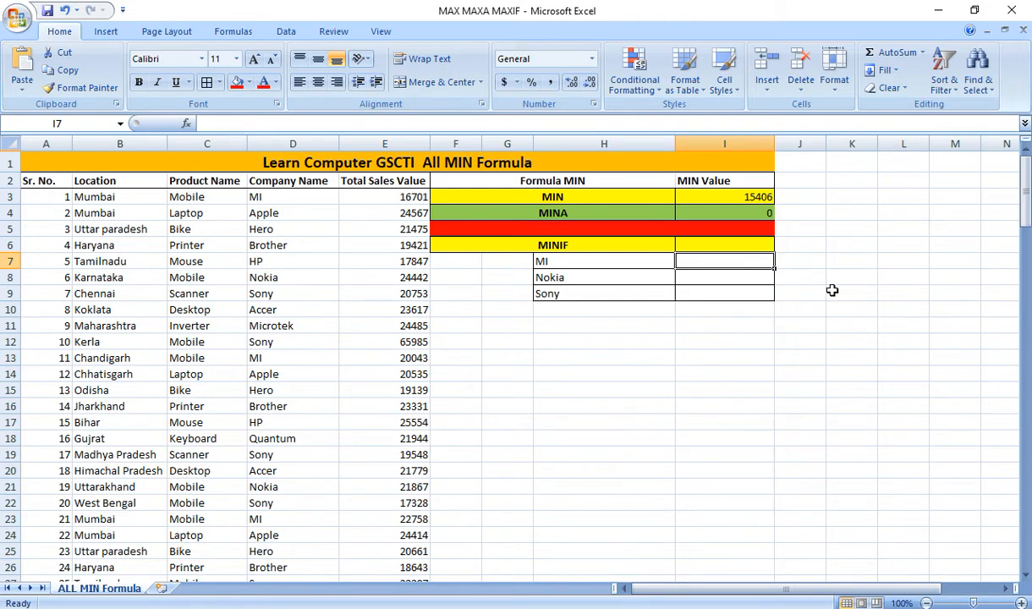
{"action": "type", "text": "=MI"}
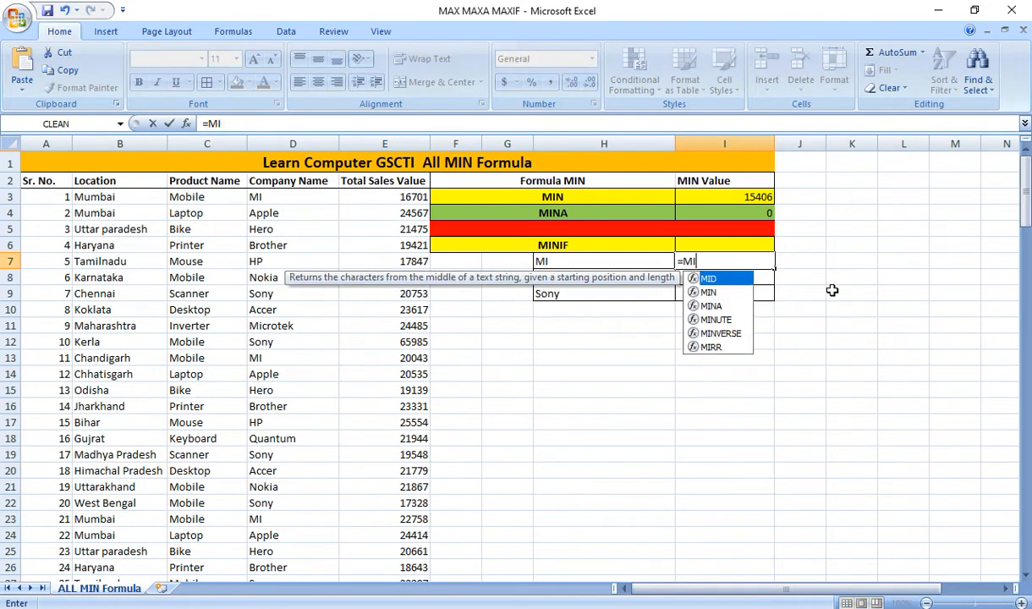
{"action": "type", "text": "N("}
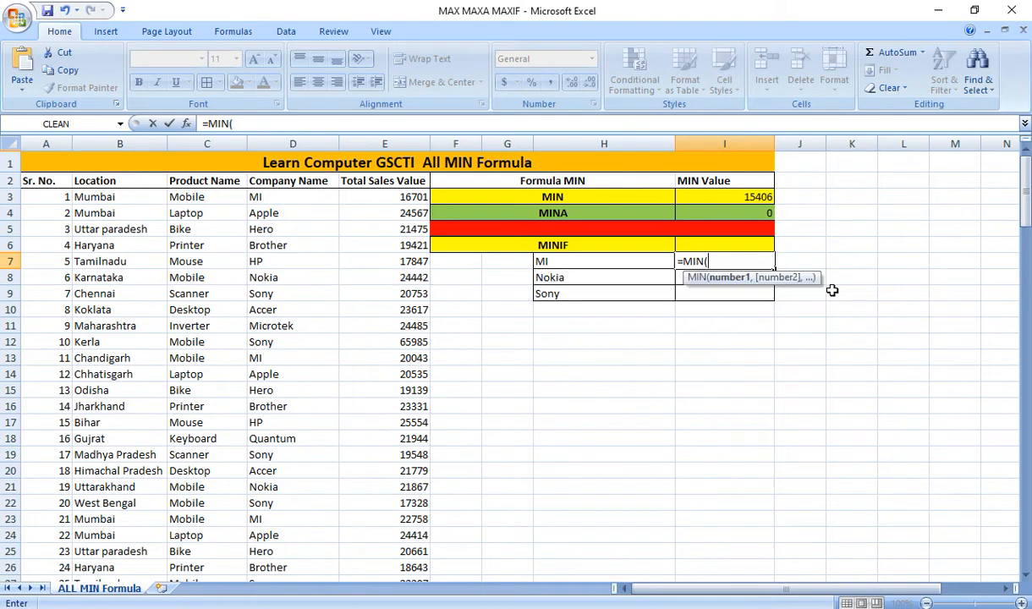
{"action": "type", "text": "IF("}
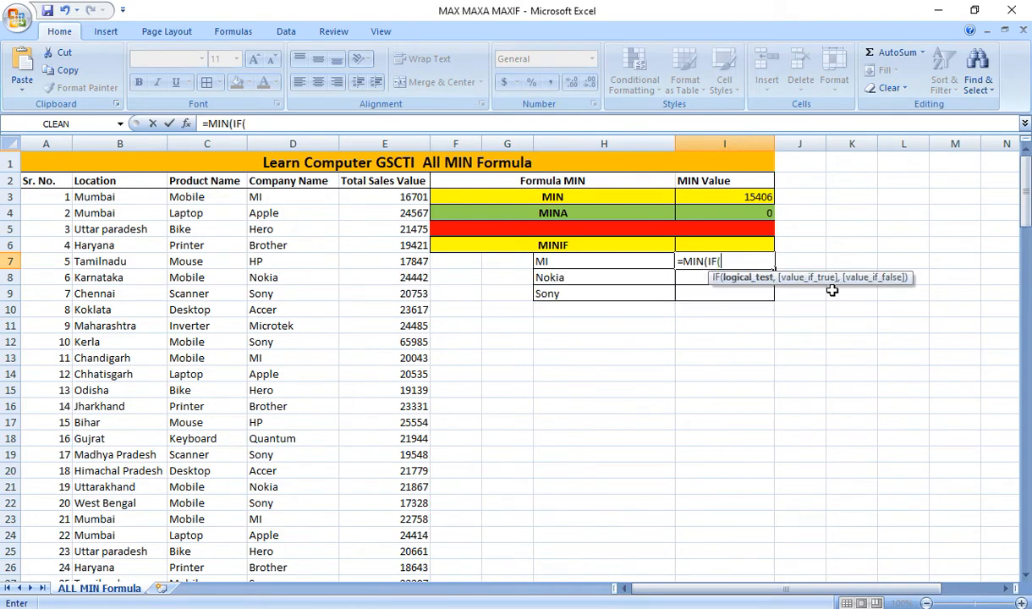
{"action": "left_click", "coordinate": [280, 202]}
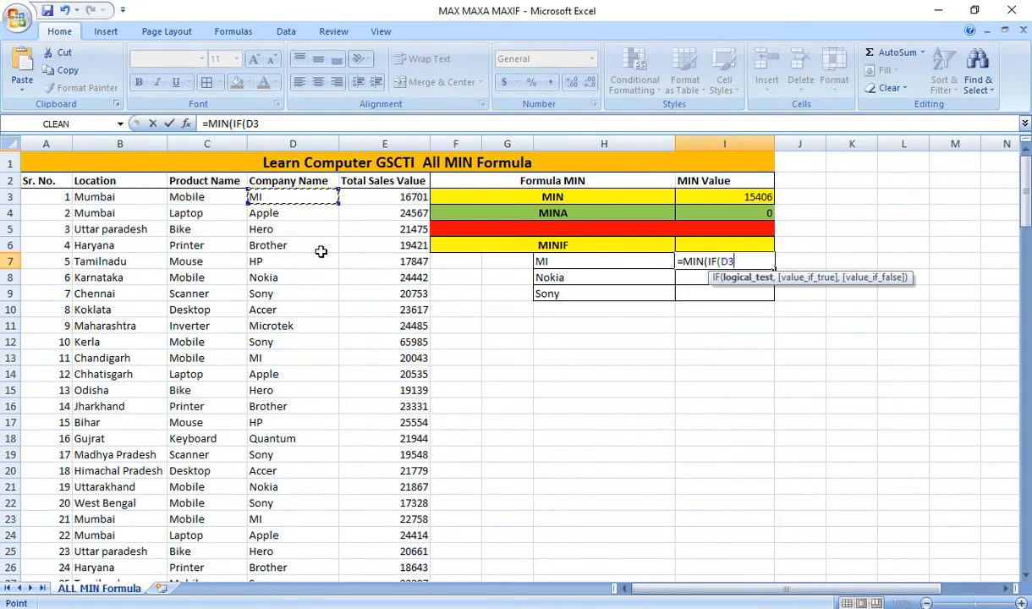
{"action": "scroll", "coordinate": [321, 256], "scroll_direction": "down", "scroll_amount": 12}
{"action": "scroll", "coordinate": [322, 256], "scroll_direction": "down", "scroll_amount": 20}
{"action": "scroll", "coordinate": [318, 258], "scroll_direction": "up", "scroll_amount": 6}
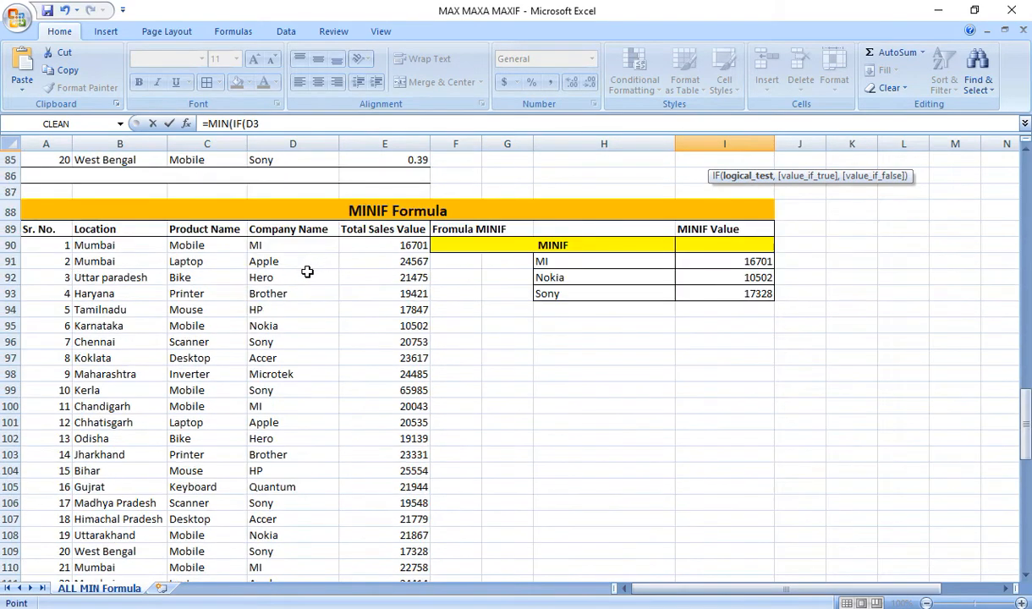
{"action": "left_click", "coordinate": [291, 247]}
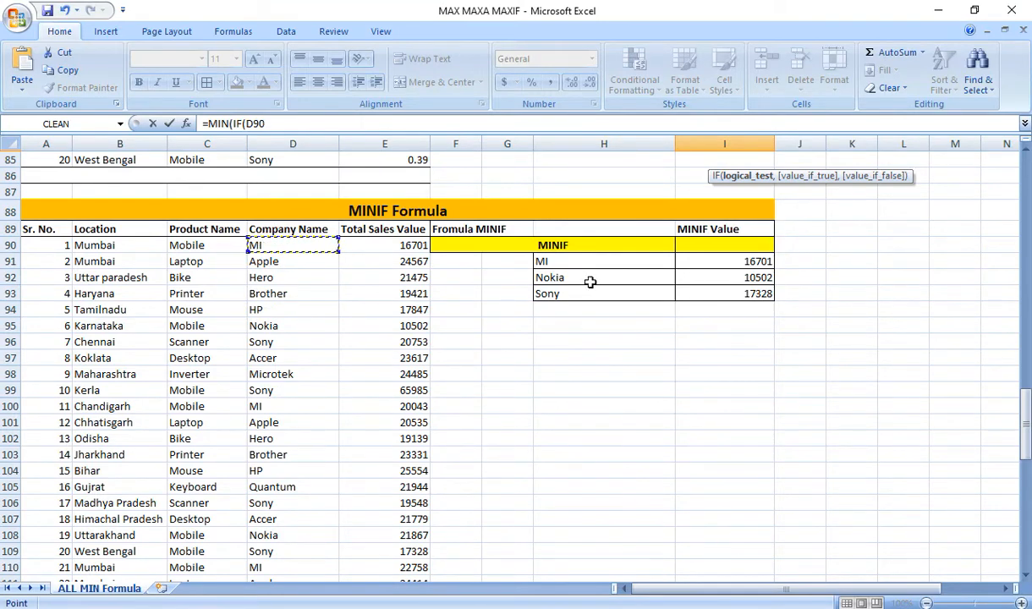
{"action": "key", "text": "ctrl+shift+Down"}
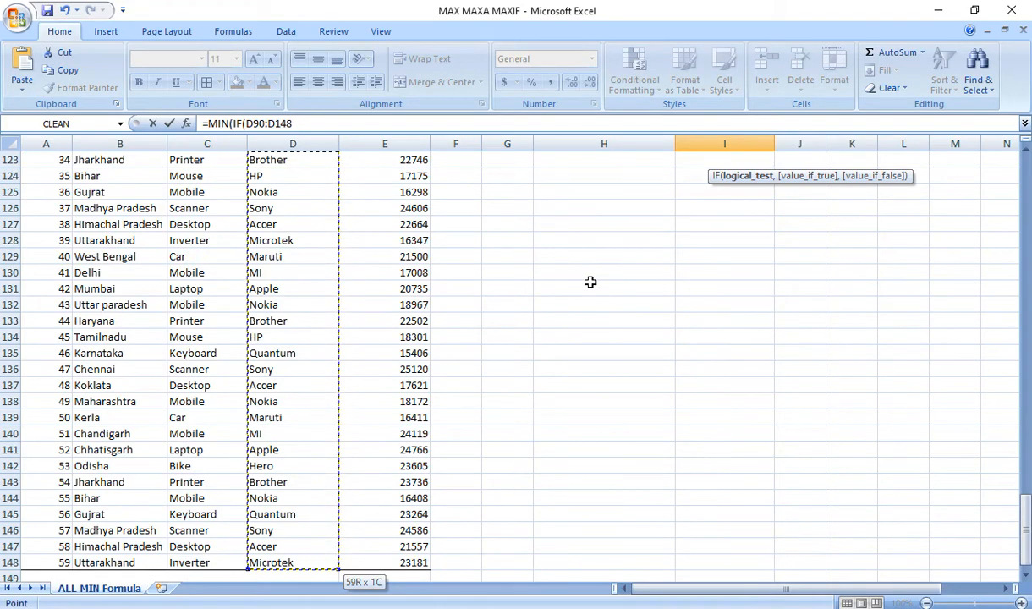
{"action": "key", "text": "F4"}
{"action": "type", "text": "="}
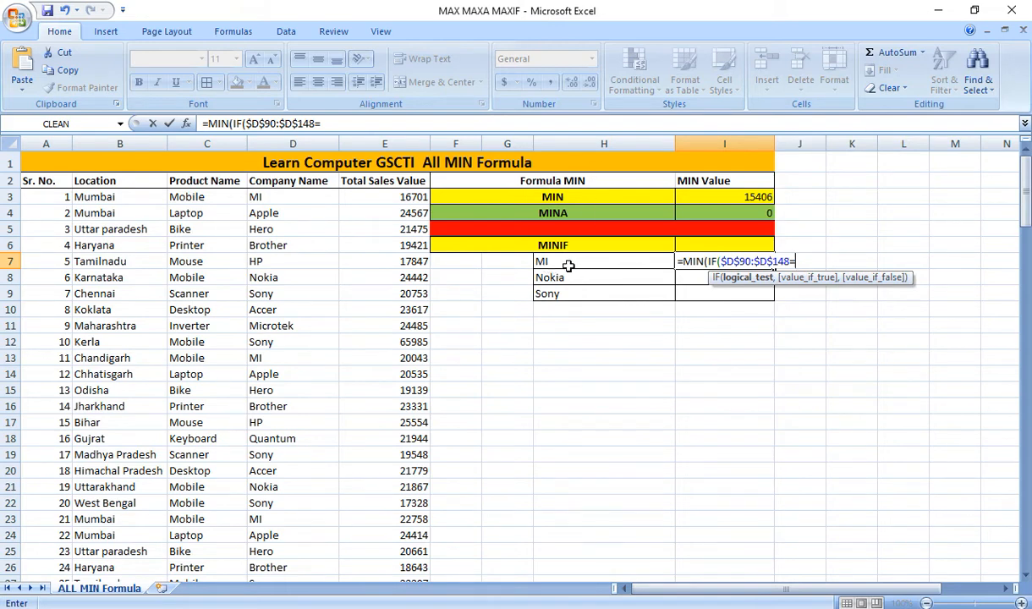
{"action": "left_click", "coordinate": [569, 264]}
{"action": "type", "text": ","}
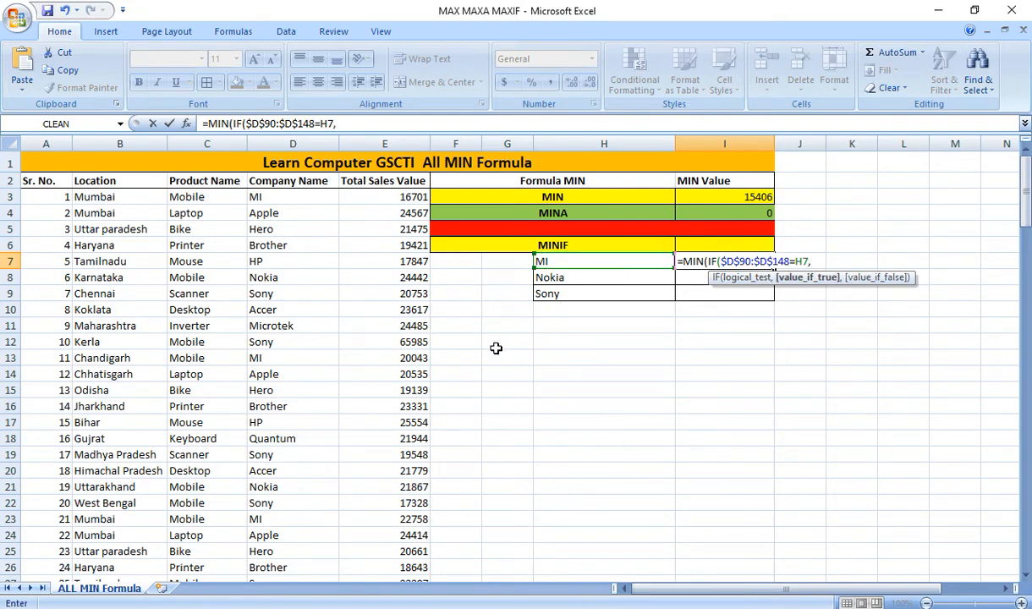
- Complete the I7 formula with $E$90:$E$148 as the value if true and enter it as an array formula
{"action": "scroll", "coordinate": [496, 345], "scroll_direction": "down", "scroll_amount": 20}
{"action": "scroll", "coordinate": [425, 282], "scroll_direction": "up", "scroll_amount": 8}
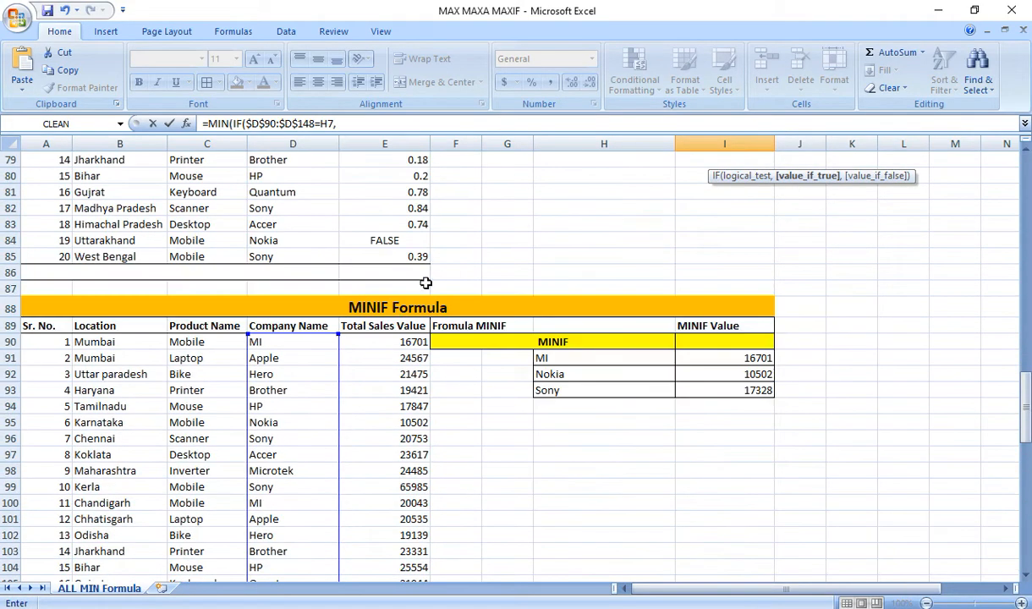
{"action": "left_click", "coordinate": [385, 343]}
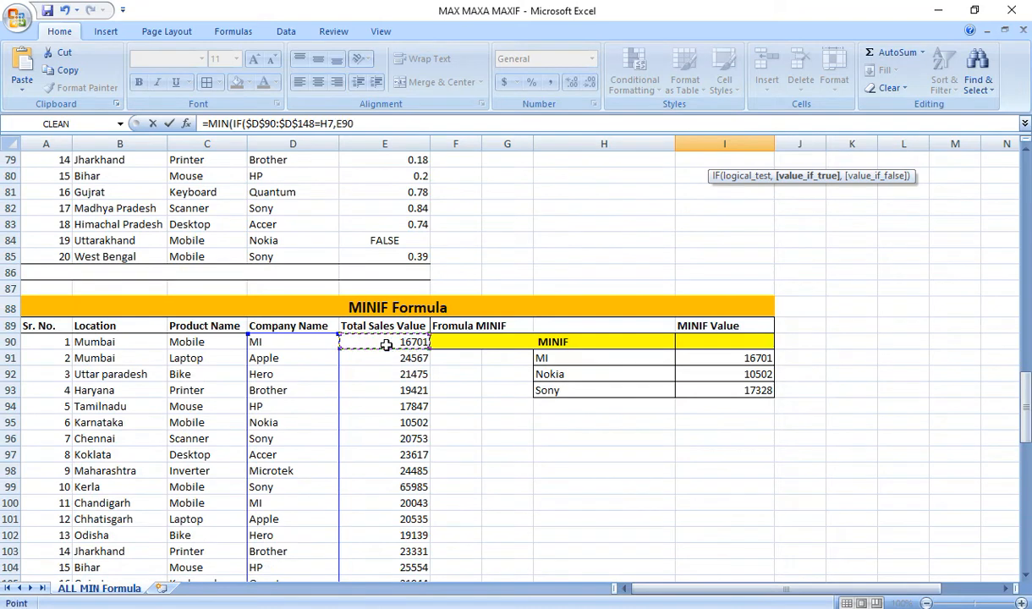
{"action": "key", "text": "ctrl+shift+Down"}
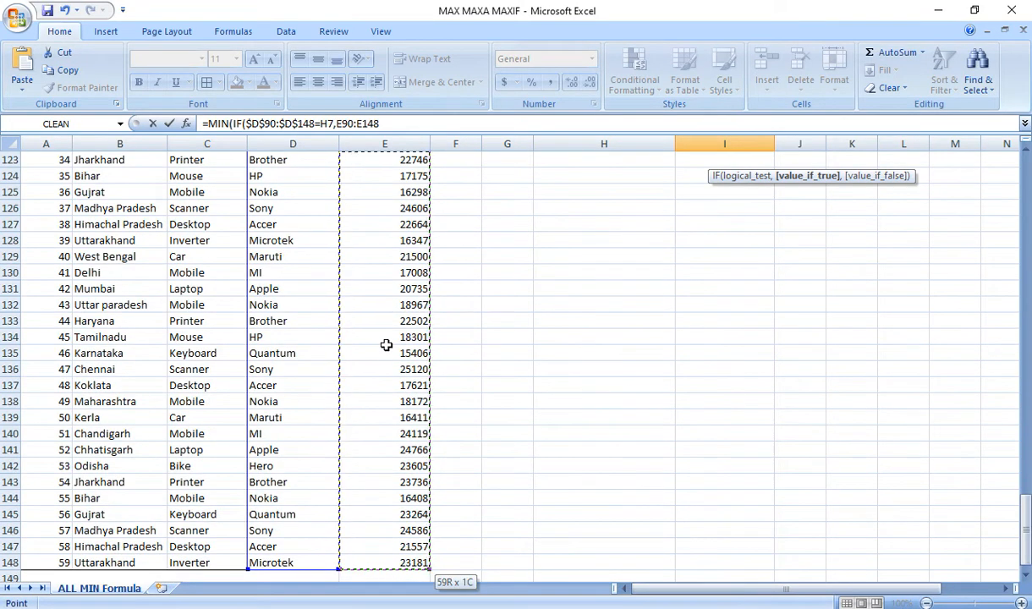
{"action": "key", "text": "F4"}
{"action": "type", "text": "))"}
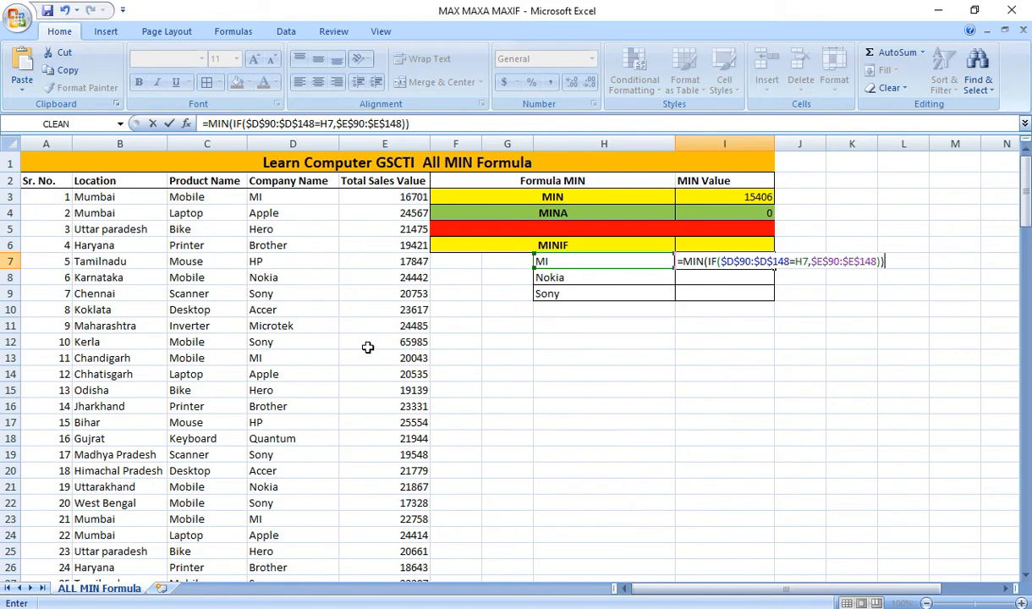
{"action": "key", "text": "ctrl+shift+Return"}
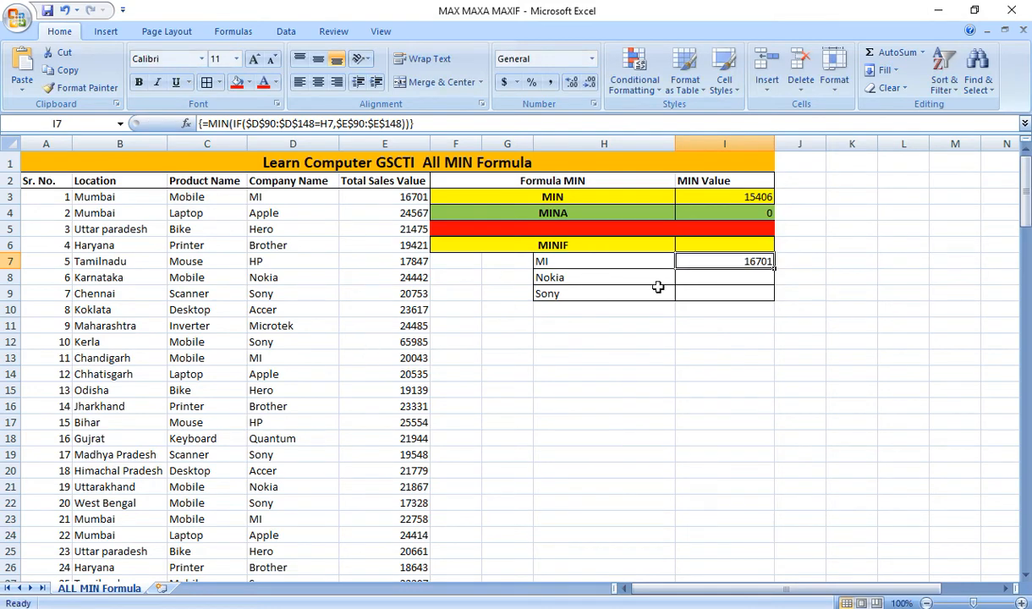
- Fill the I7 array formula down through I9 for Nokia and Sony, then reselect I7
{"action": "left_click_drag", "start_coordinate": [775, 270], "coordinate": [776, 301]}
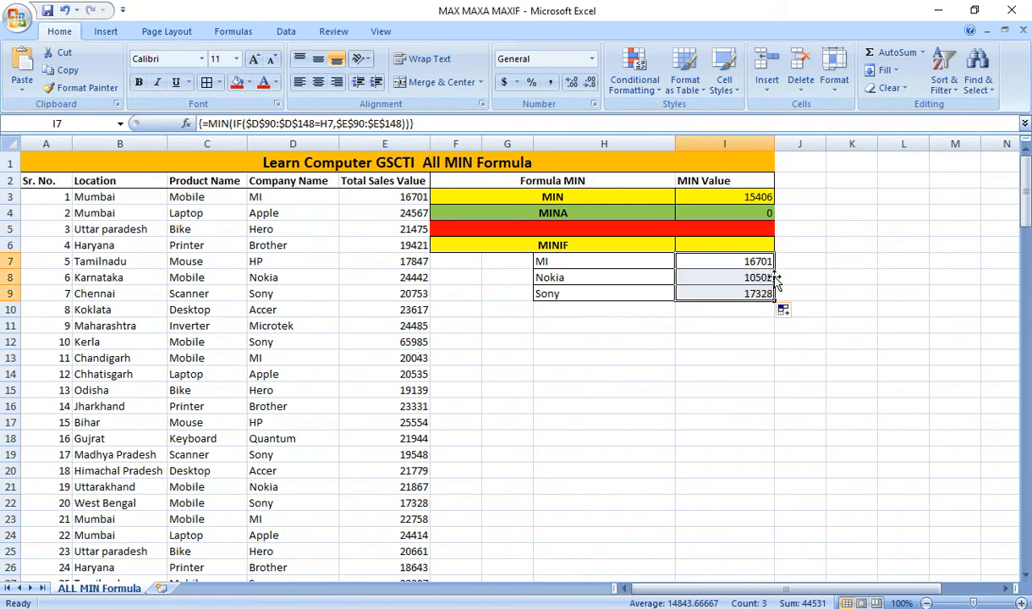
{"action": "left_click", "coordinate": [717, 264]}
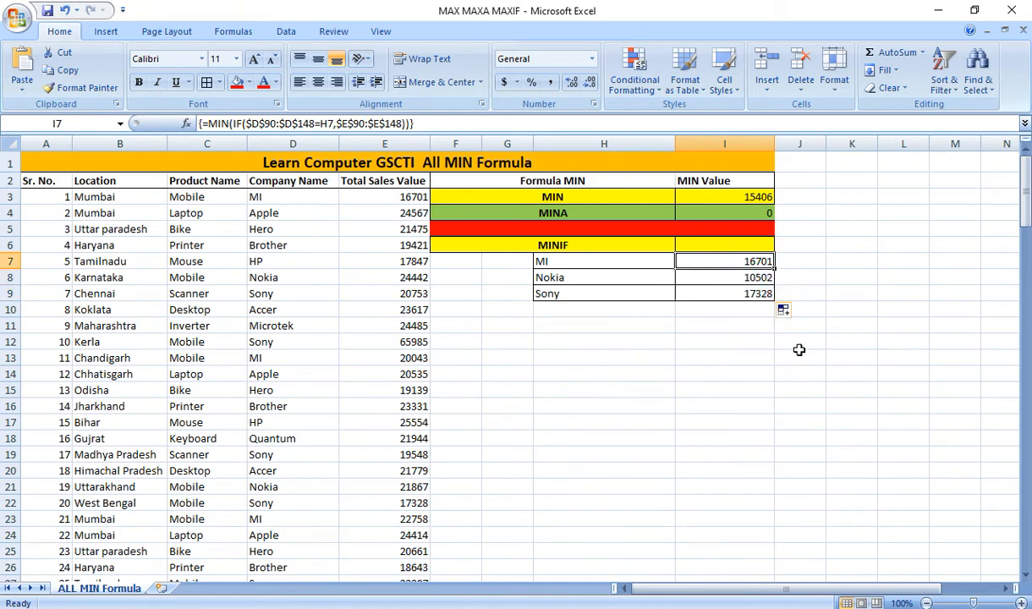